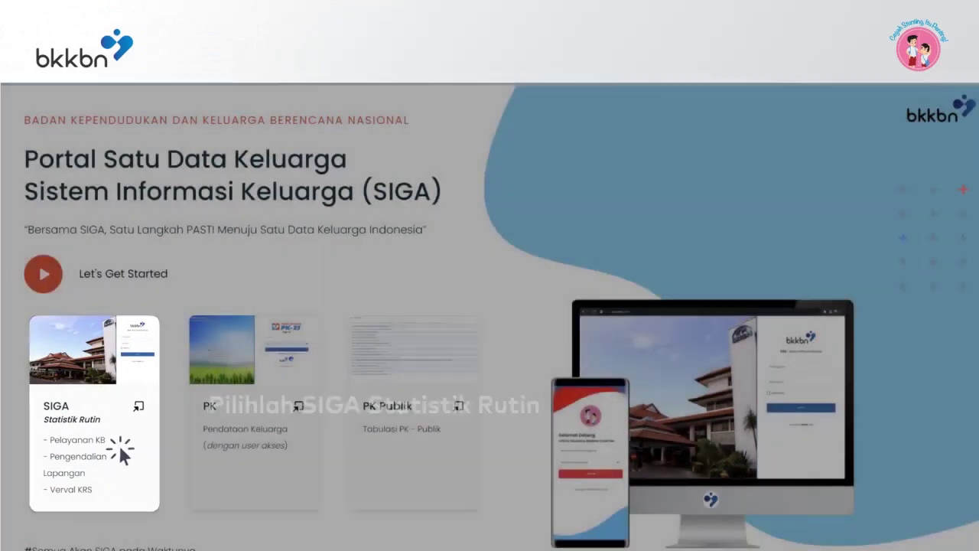
- Log in to SIGA Statistik Rutin with the operator's user ID and account password
click(121, 451)
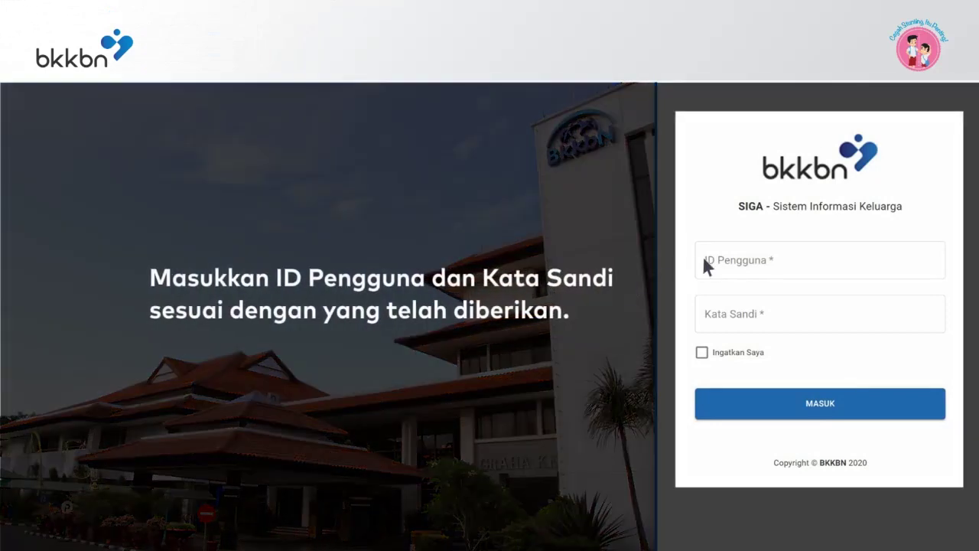
click(703, 258)
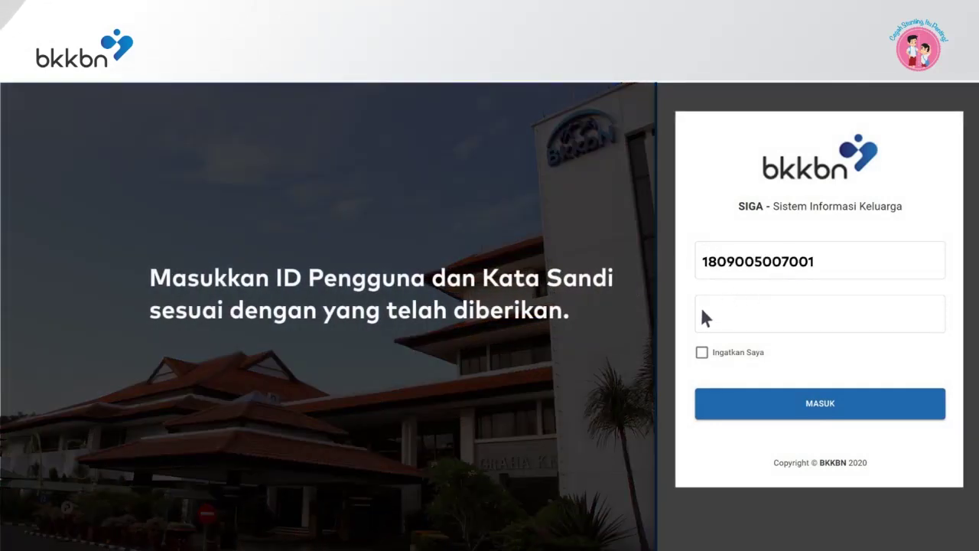
click(700, 309)
text(******)
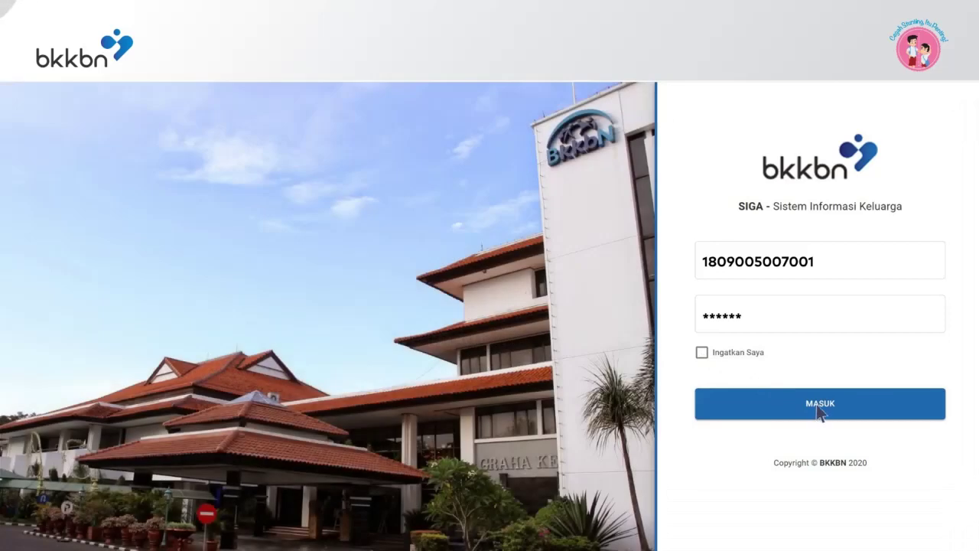
click(818, 409)
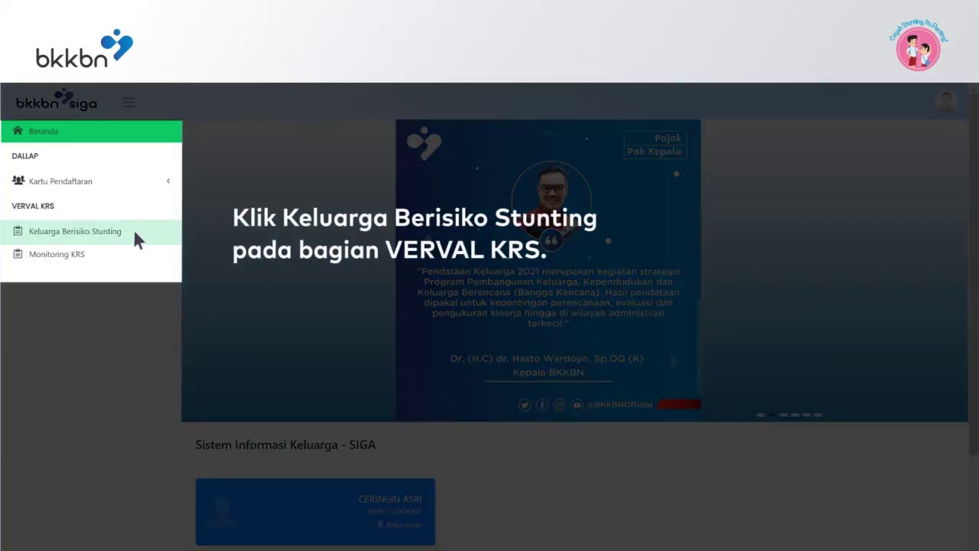
- Open Keluarga Berisiko Stunting, allow location on every visit, and review the verified-family list
click(135, 234)
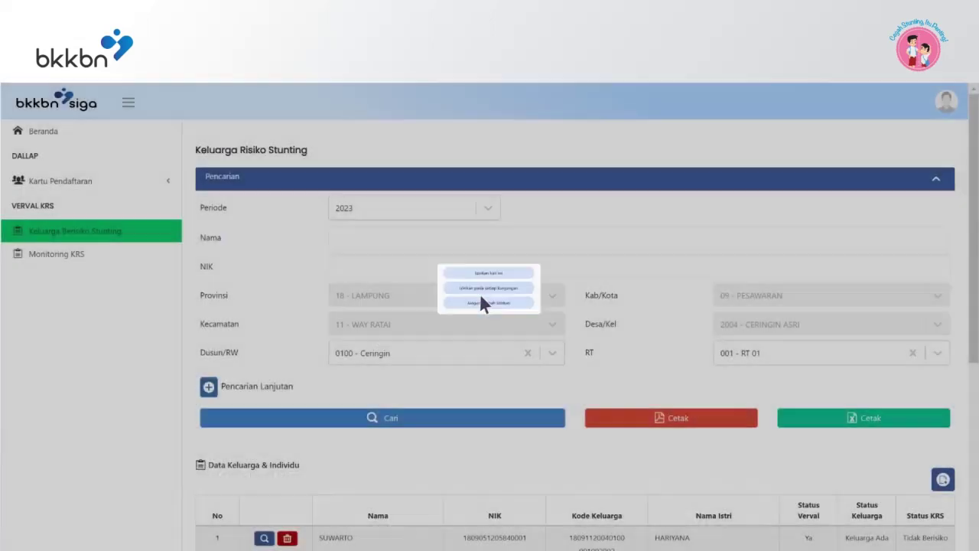
click(482, 297)
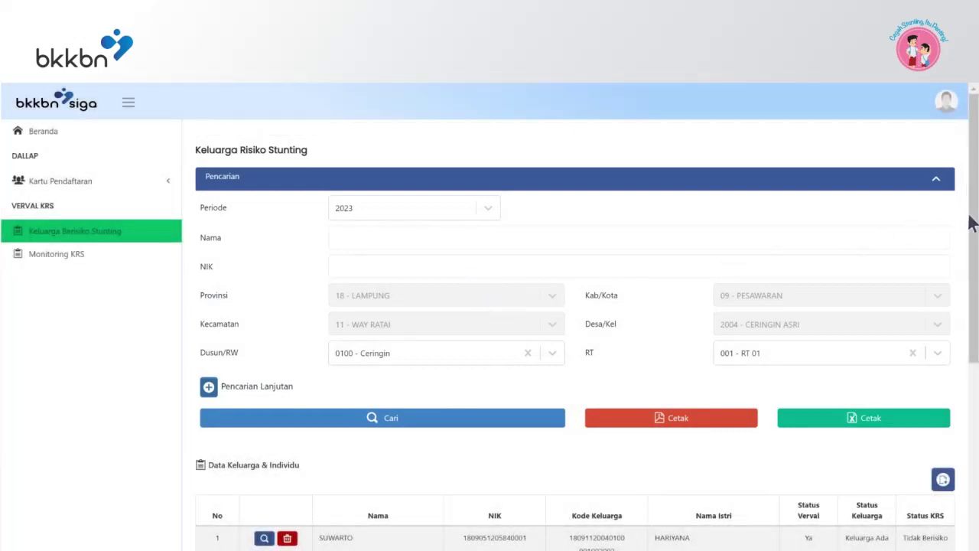
drag(971, 222, 973, 427)
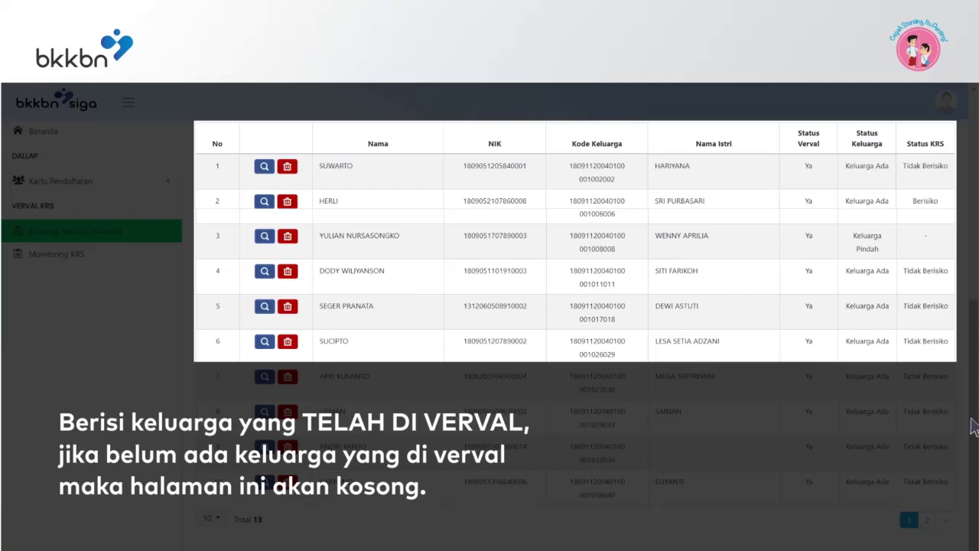
scroll(974, 426, up, 5)
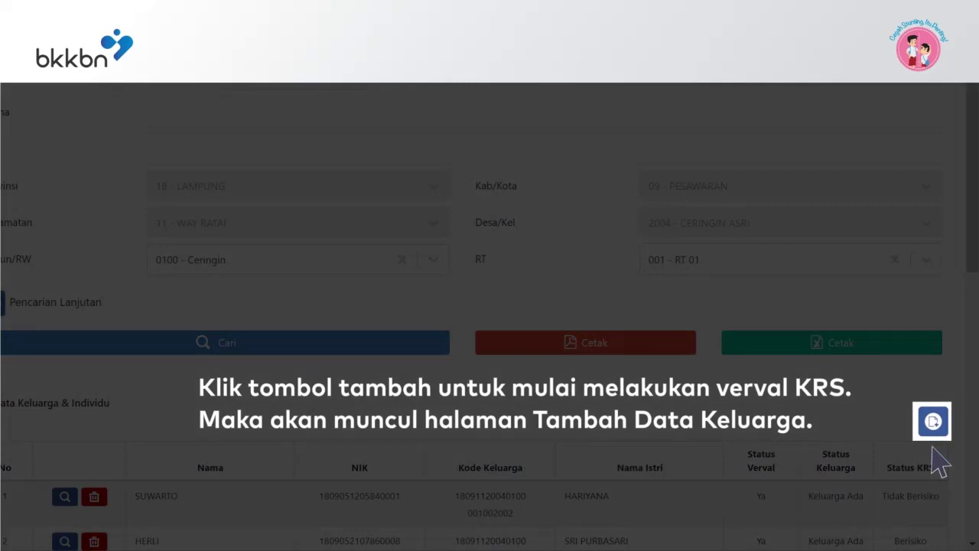
- Open Tambah Data Keluarga from the Data Keluarga & Individu table's add button
click(932, 421)
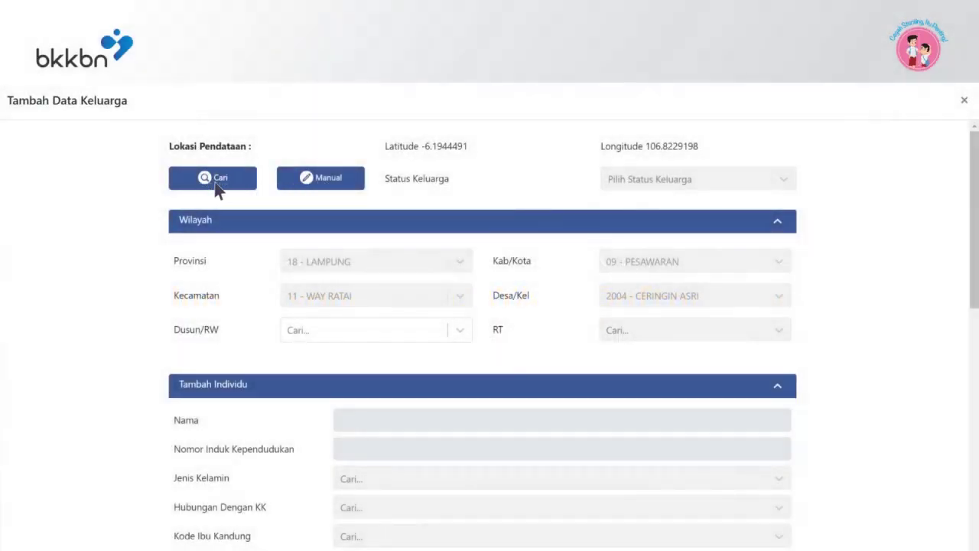
- Search families with the advanced filter Baduta = Ada, finding one family
click(216, 183)
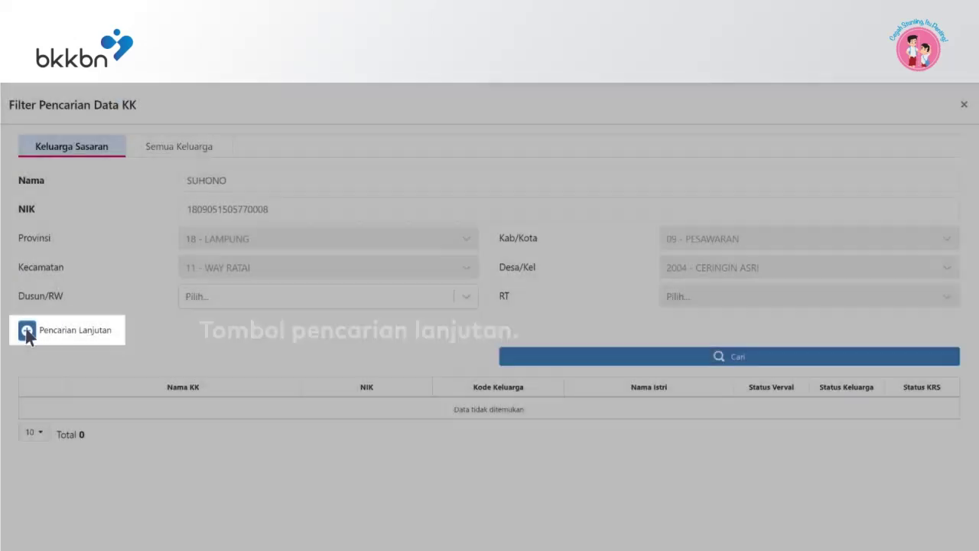
click(26, 332)
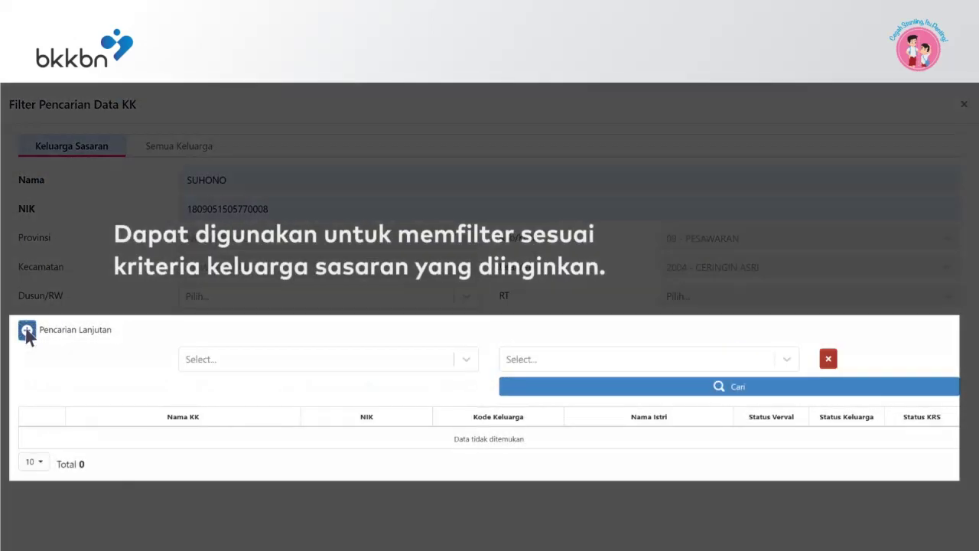
click(463, 361)
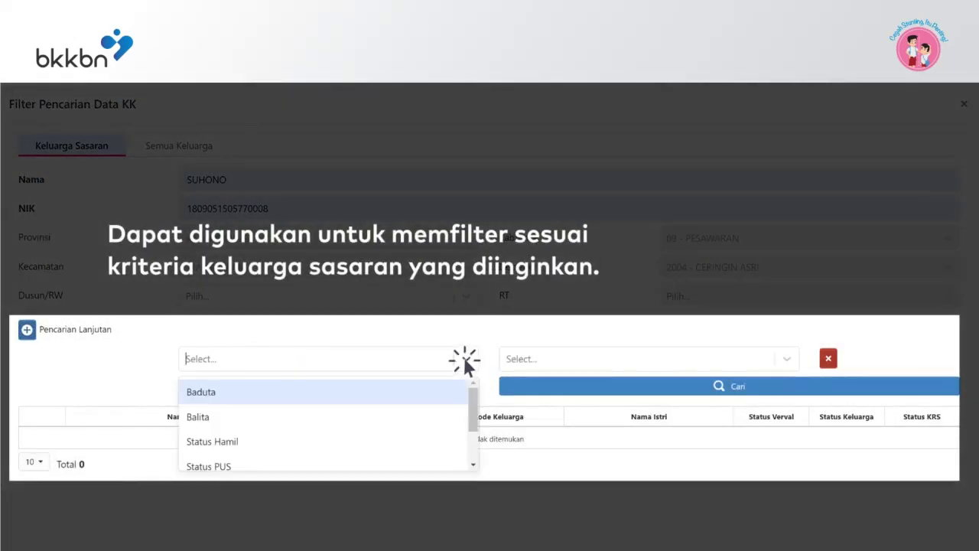
click(249, 393)
click(788, 361)
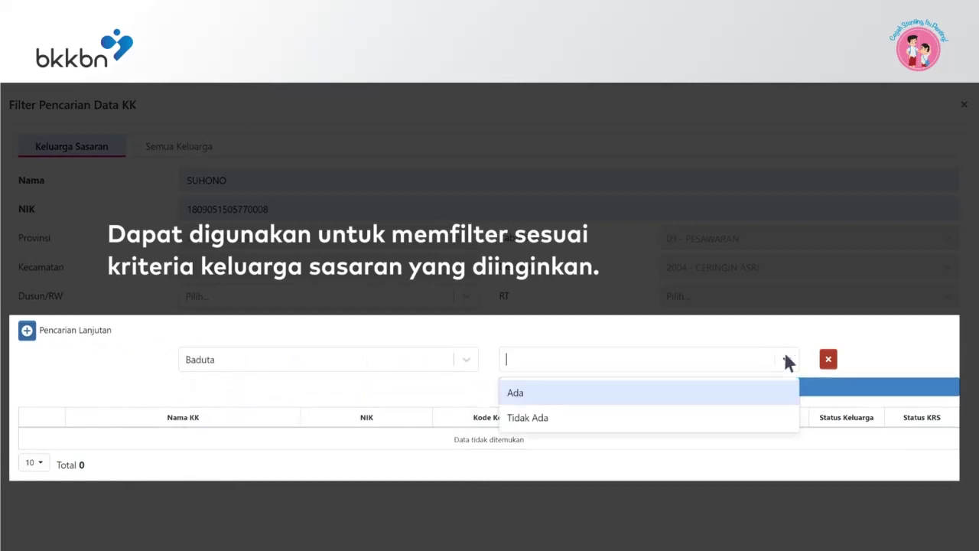
click(535, 392)
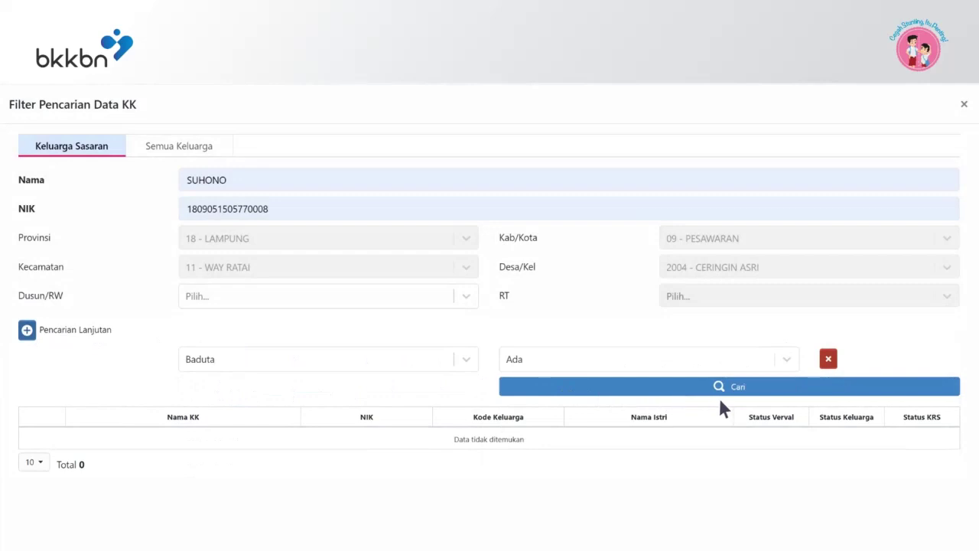
click(720, 391)
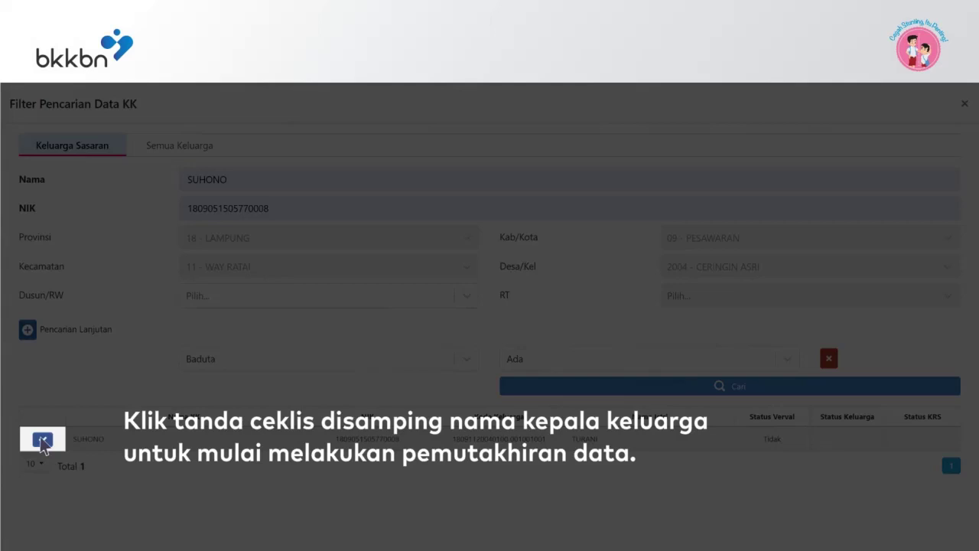
- Select the found family and review its five members in the form
click(42, 442)
drag(969, 171, 973, 267)
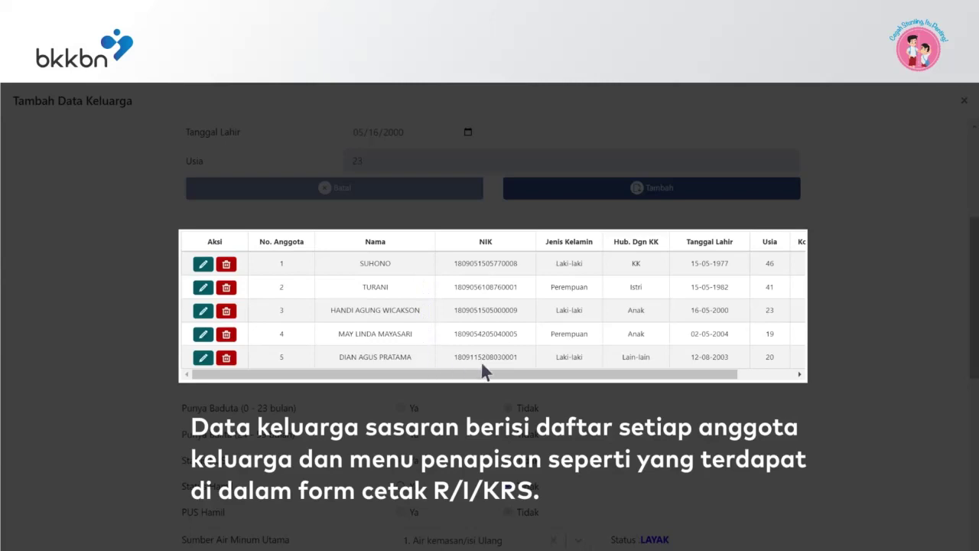
scroll(688, 376, right, 2)
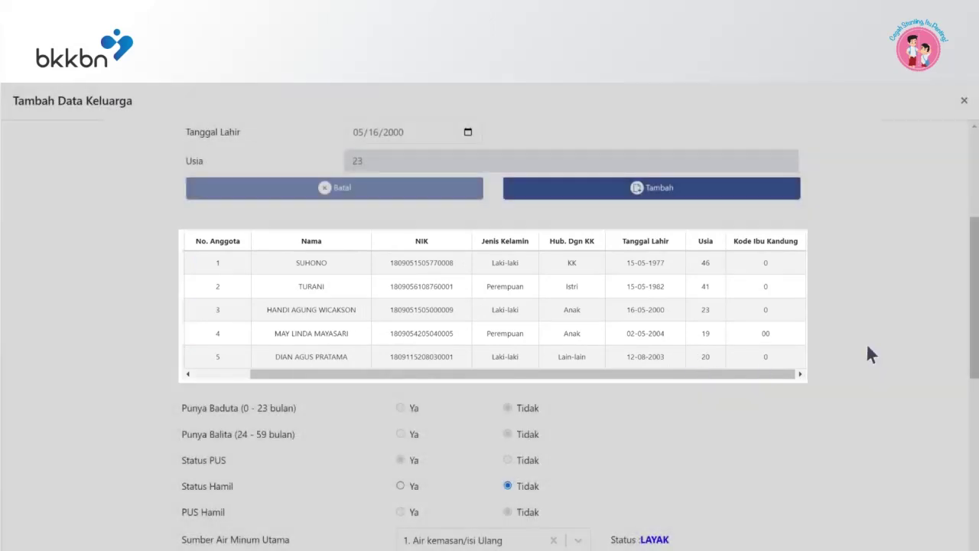
drag(973, 348, 973, 250)
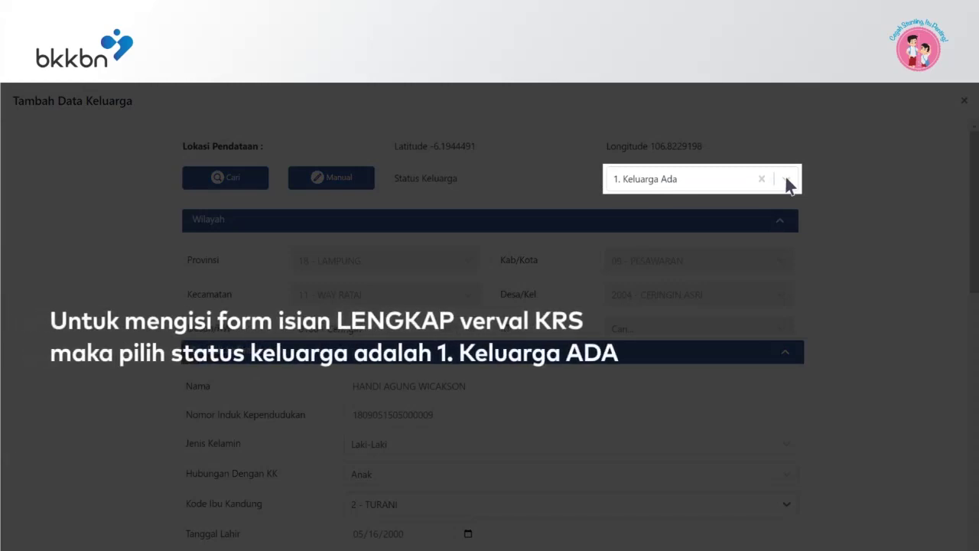
click(787, 184)
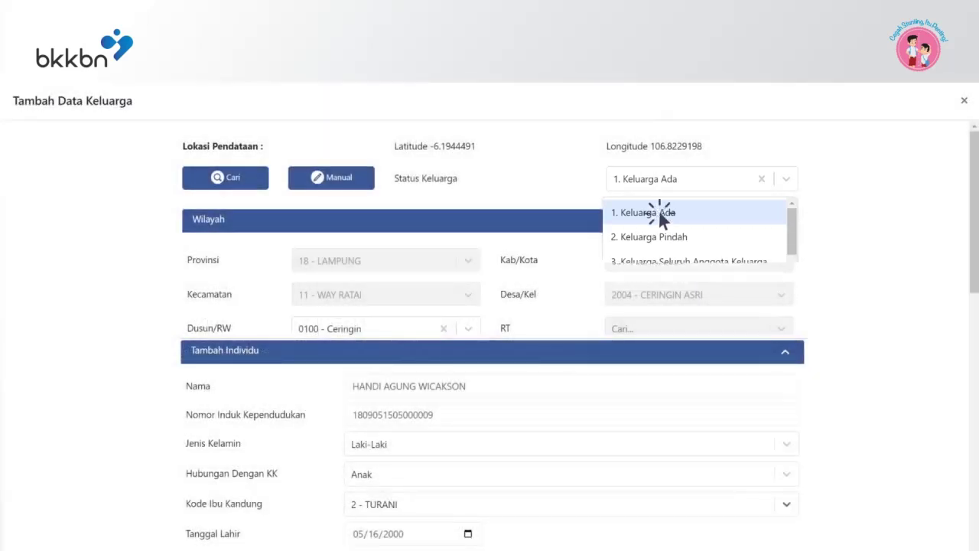
click(658, 211)
drag(968, 216, 971, 316)
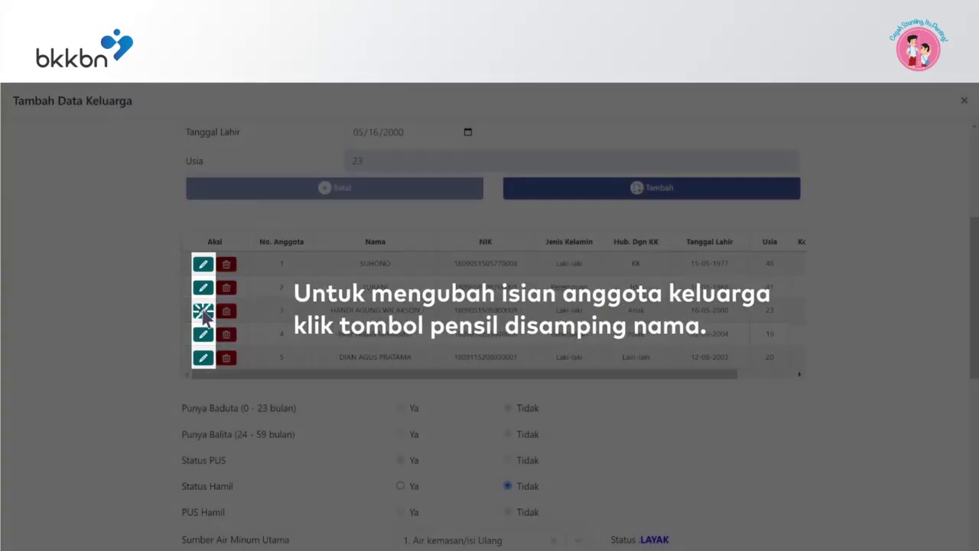
- Set member 3's Kode Ibu Kandung to family member 2 and save the edit
click(203, 310)
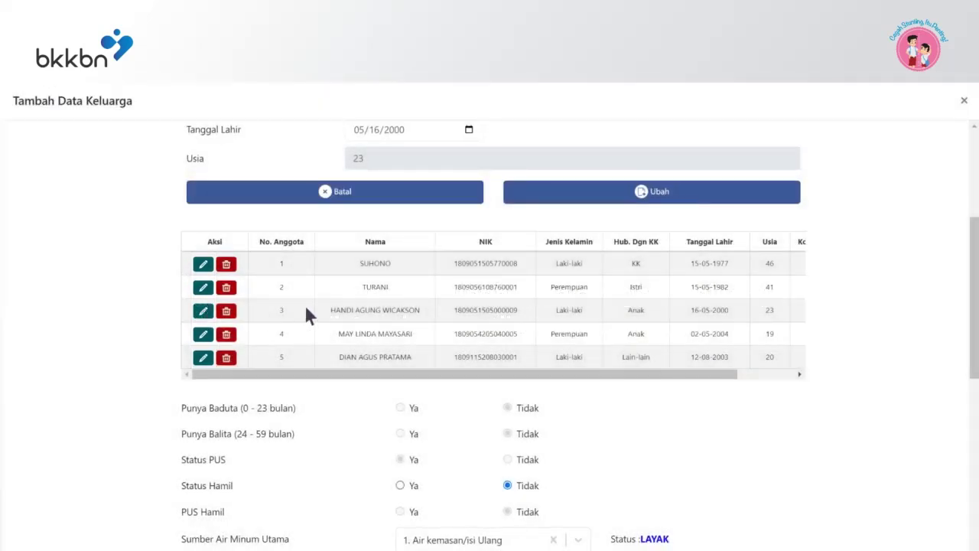
scroll(941, 299, up, 2)
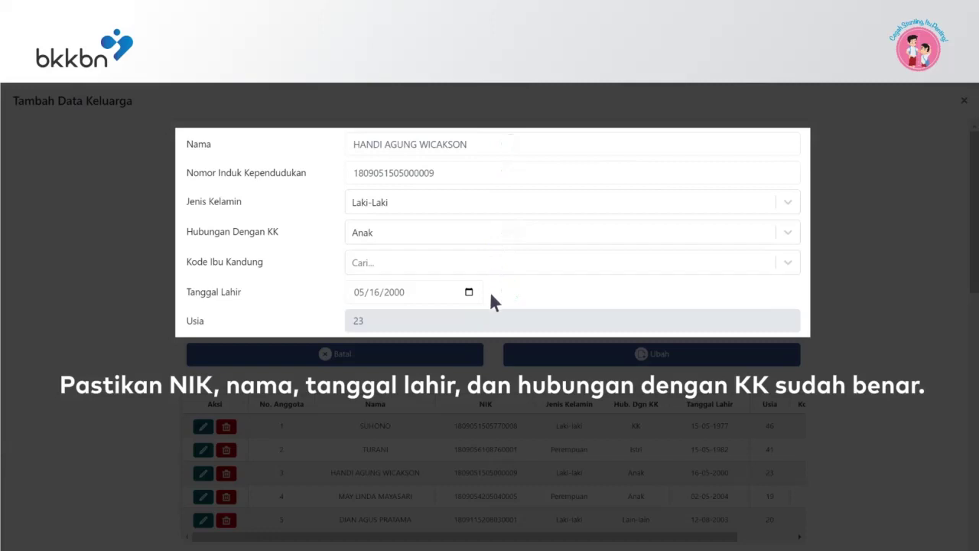
click(786, 264)
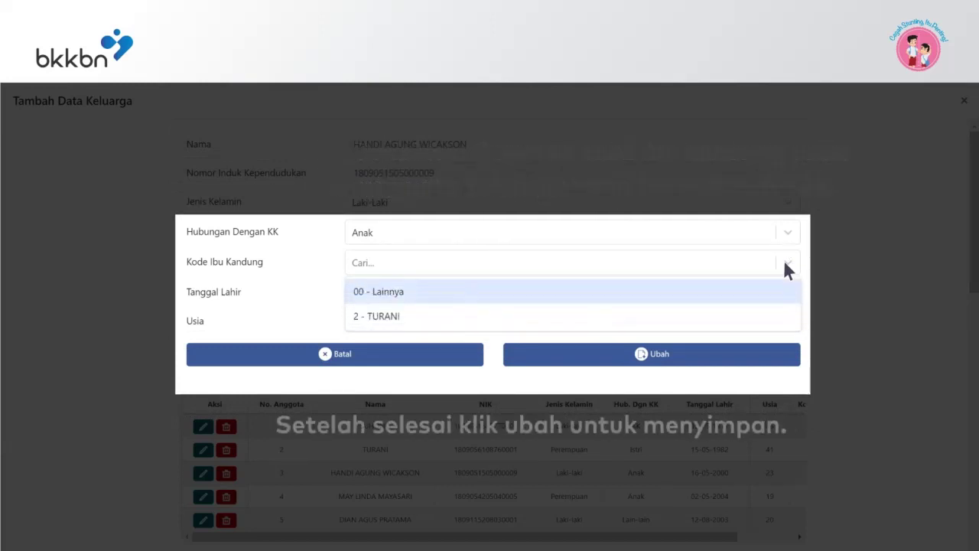
click(385, 316)
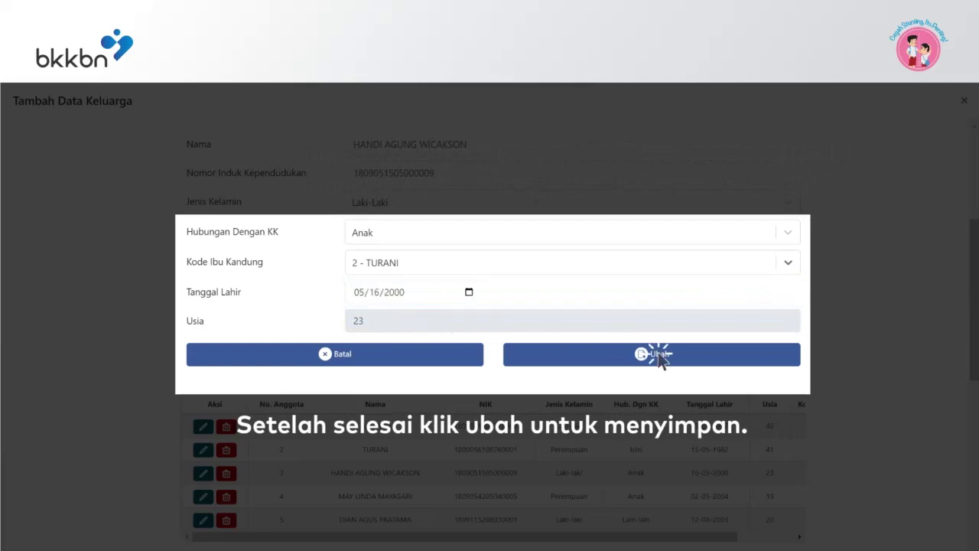
click(657, 354)
scroll(972, 329, down, 2)
- Set Kesertaan KB Modern to 0. Bukan Peserta KB
drag(973, 328, 973, 441)
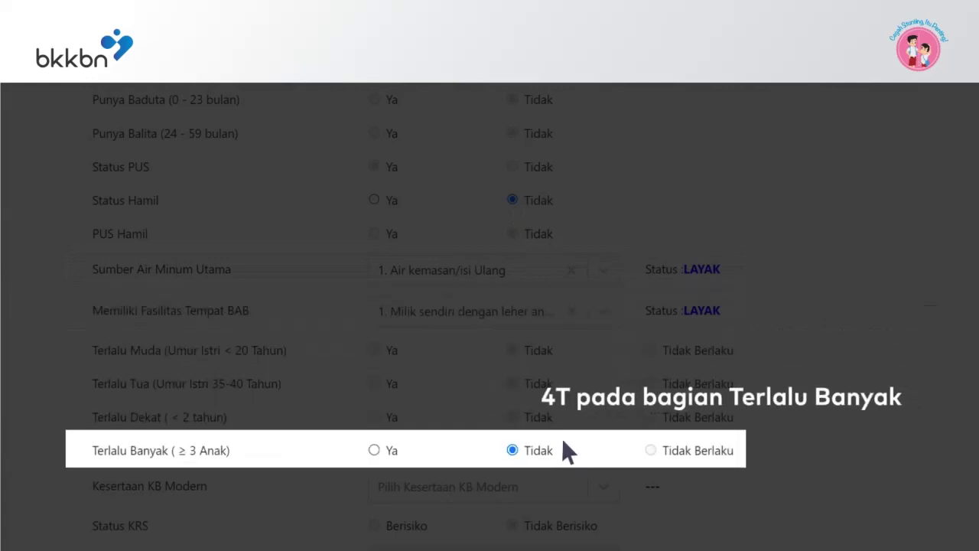
scroll(561, 437, down, 3)
click(603, 349)
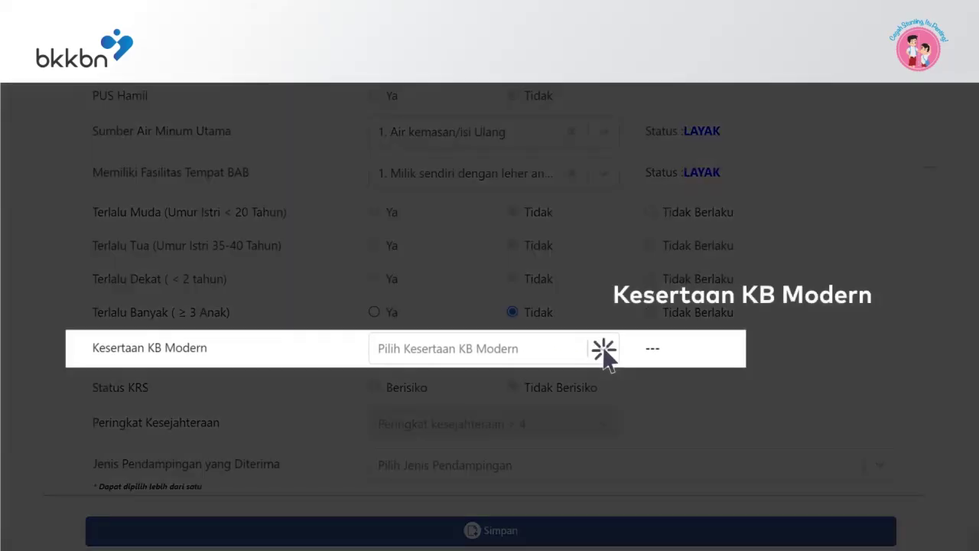
click(442, 386)
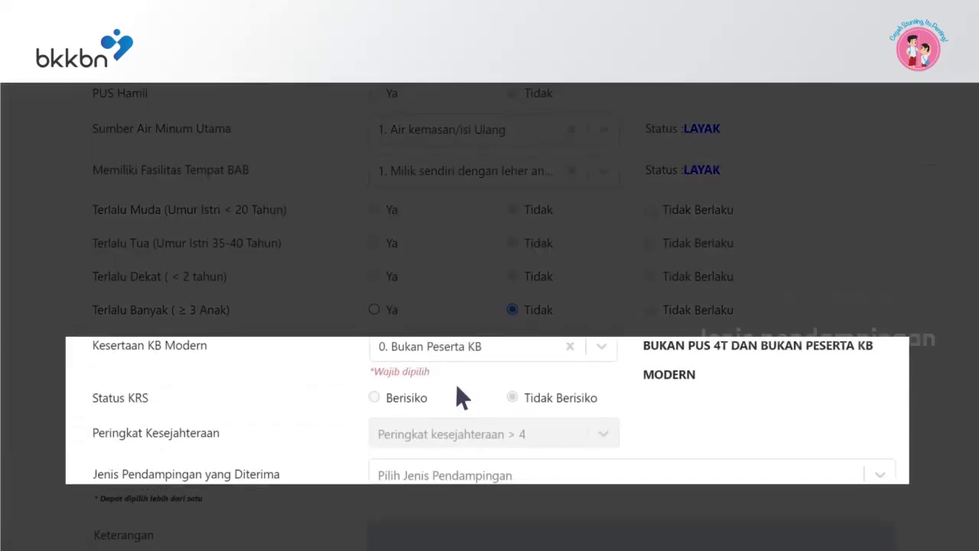
- Add 1. Ya, fasilitasi rujukan and 2. Ya, fasilitasi bansos as Jenis Pendampingan
scroll(459, 390, down, 2)
click(878, 400)
click(500, 433)
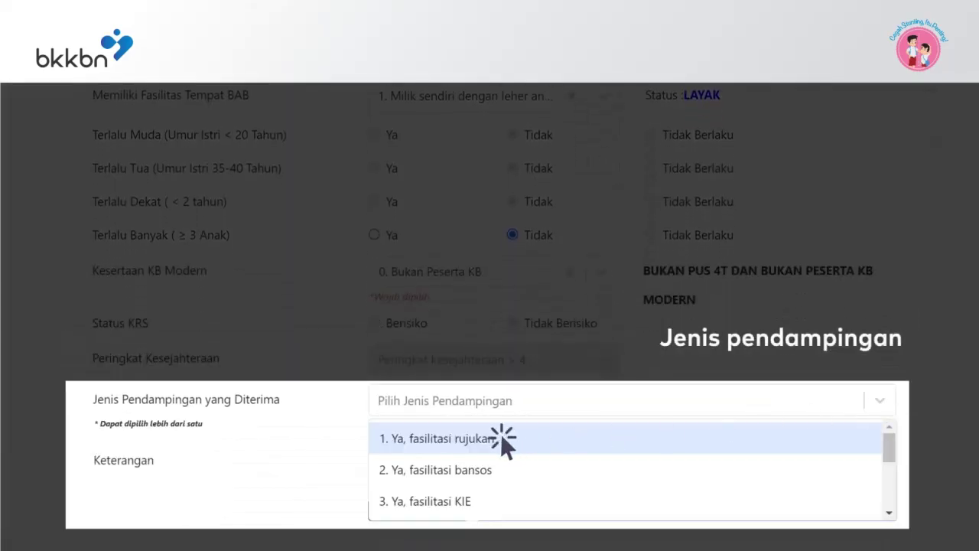
click(510, 406)
click(509, 437)
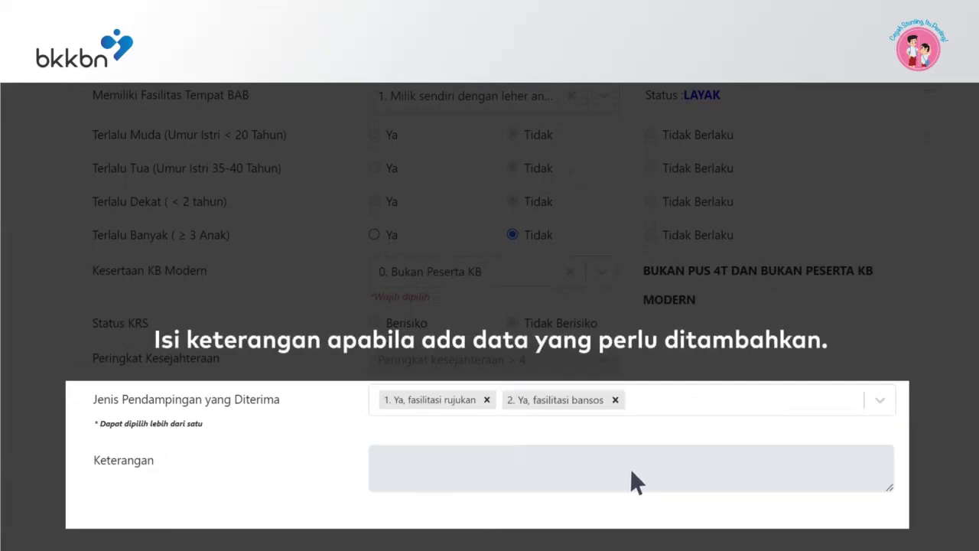
scroll(762, 471, down, 3)
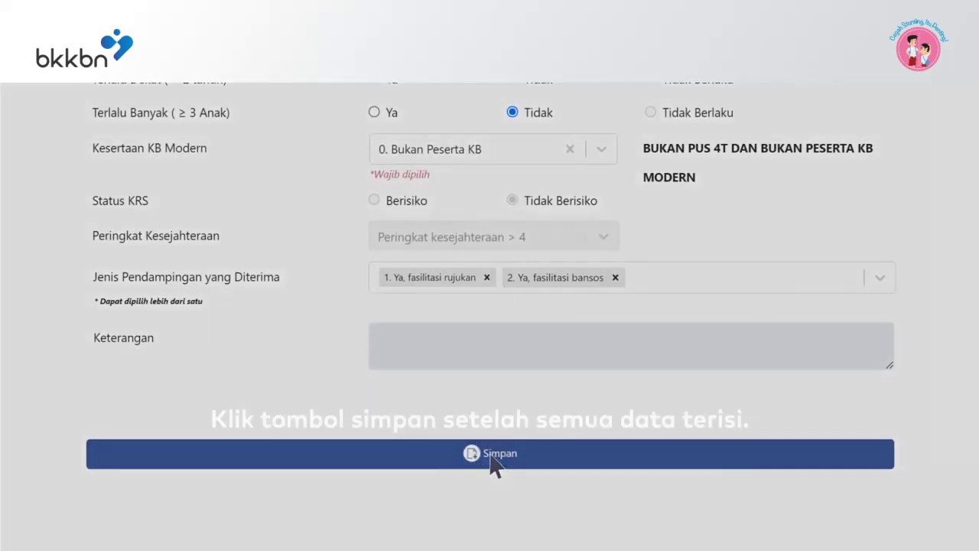
- Save the family's KRS verification and confirm with Yes!
click(495, 465)
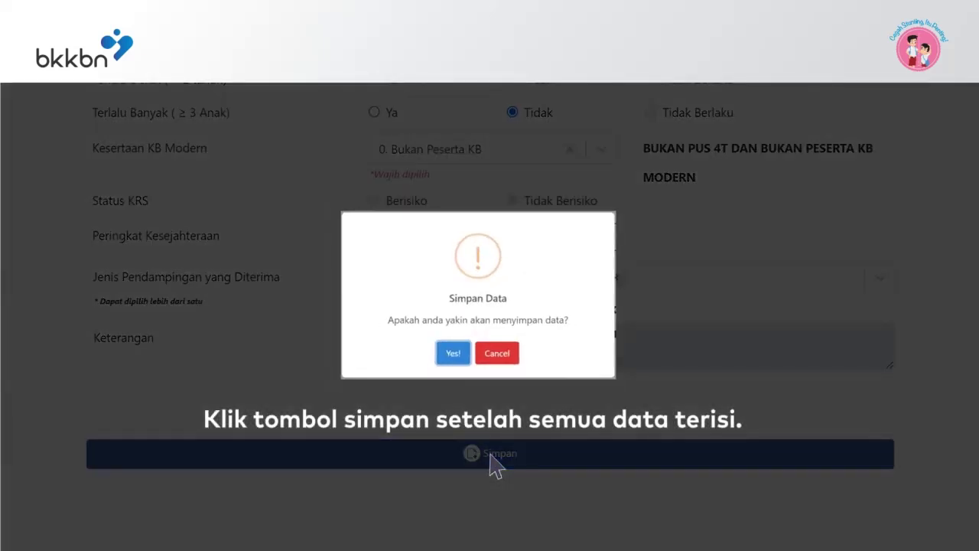
click(453, 354)
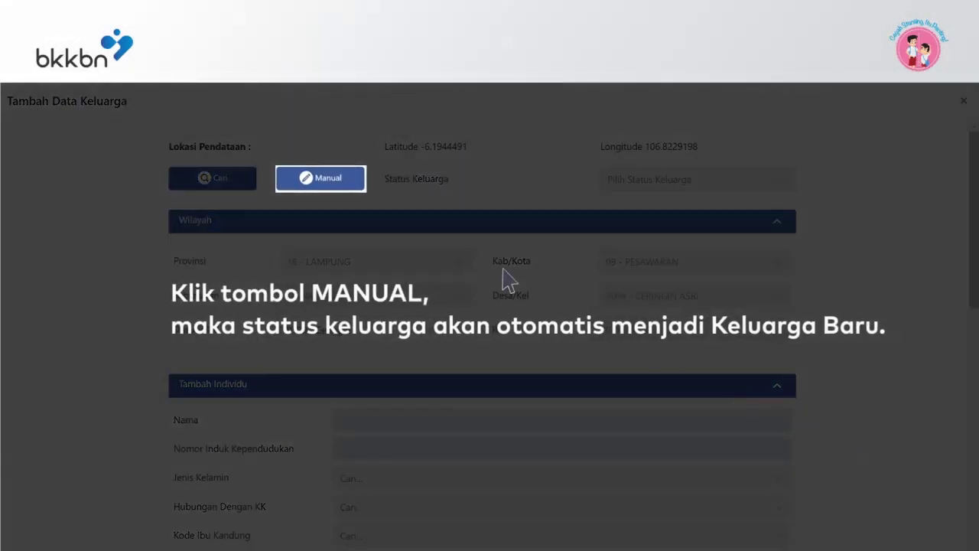
- Start a manual new-family entry in Tambah Data Keluarga
click(321, 181)
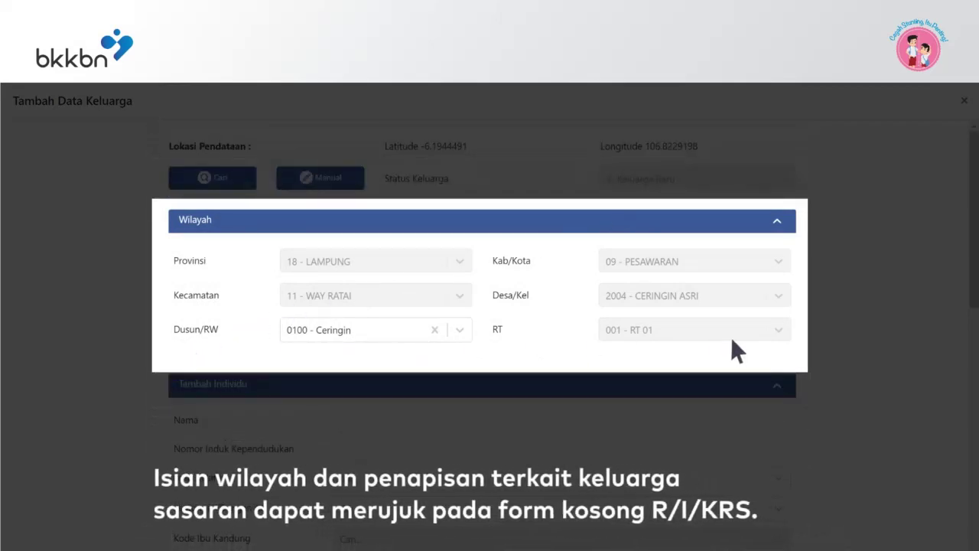
drag(973, 186, 975, 153)
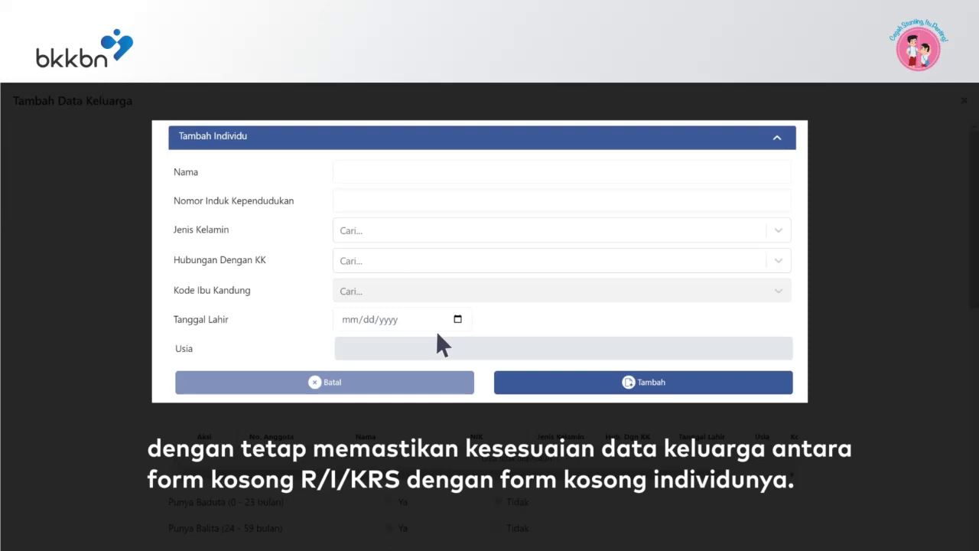
- Add the head of household (name, NIK, Laki-Laki, KK, born 05/15/1990) to the member table
click(430, 165)
click(430, 192)
key(Tab)
text(Laki-Laki)
key(Tab)
text(KK)
key(Tab)
key(Tab)
text(05151990)
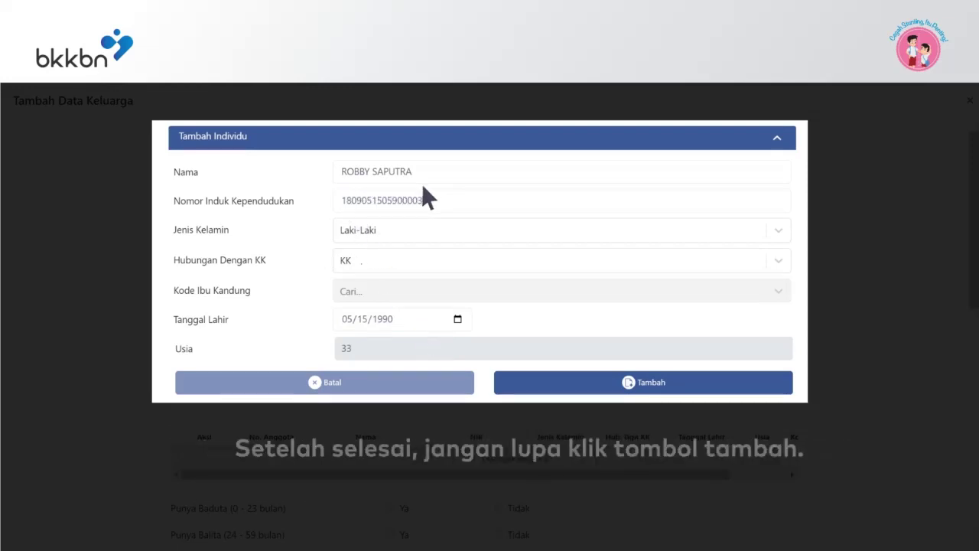
click(647, 384)
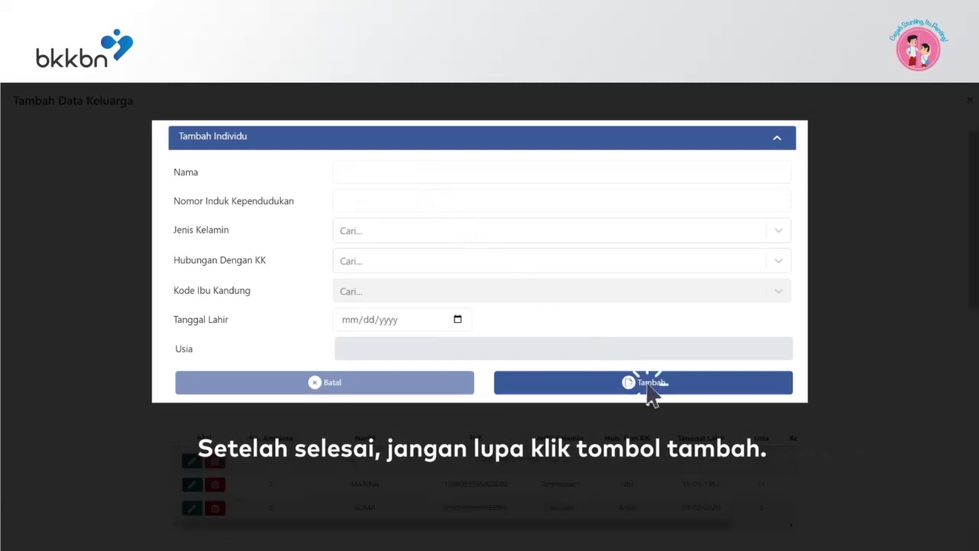
- Save the new family and confirm the save
scroll(975, 422, down, 10)
scroll(975, 423, down, 2)
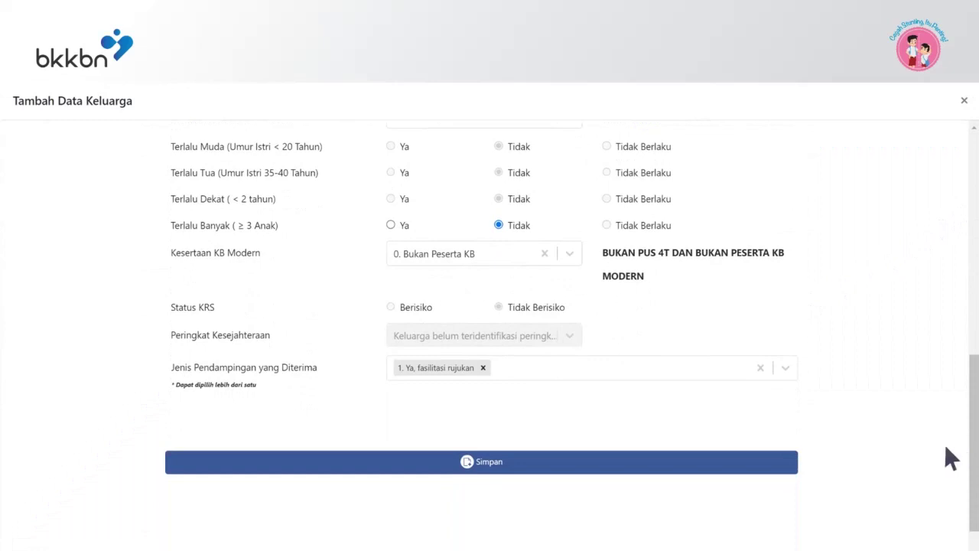
click(488, 468)
click(468, 357)
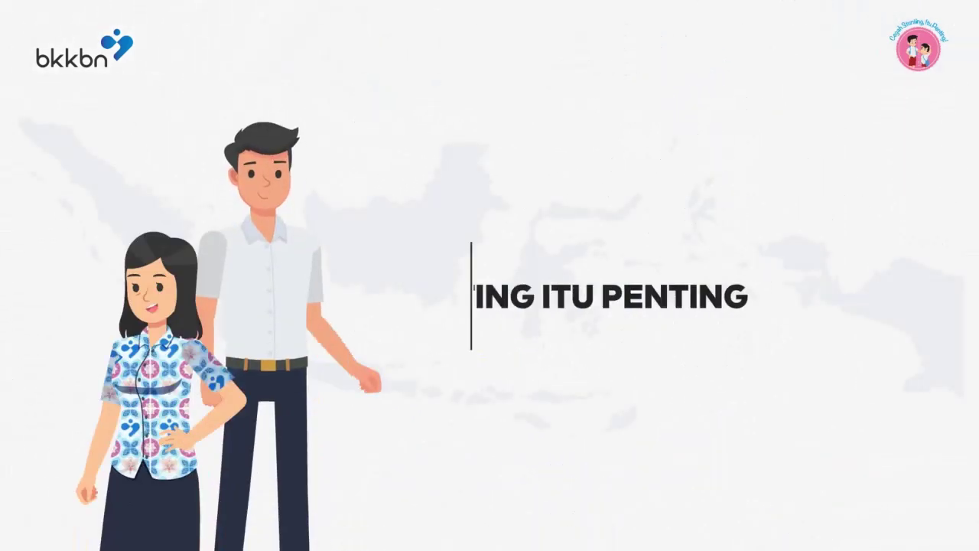